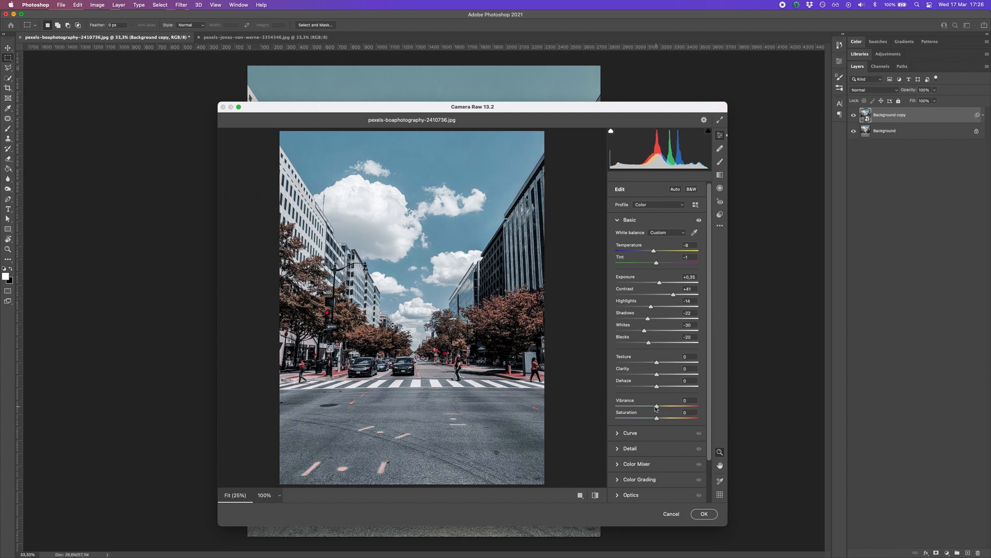
- Set Vibrance to +62 and Saturation to +37, apply the Camera Raw filter, and compare the street photo with and without it
mouse_move(656, 408)
mouse_down()
mouse_move(682, 406)
mouse_move(671, 419)
mouse_up()
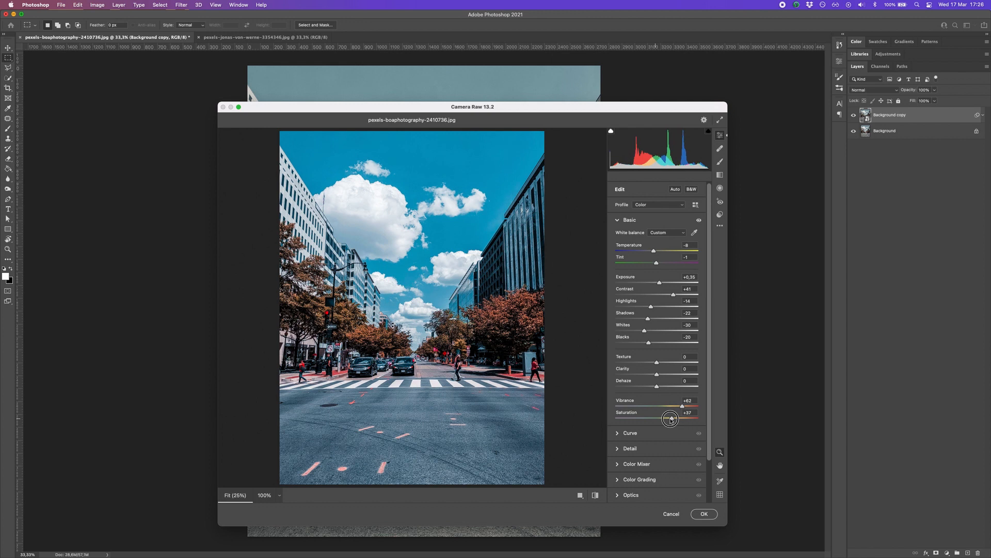
click(705, 513)
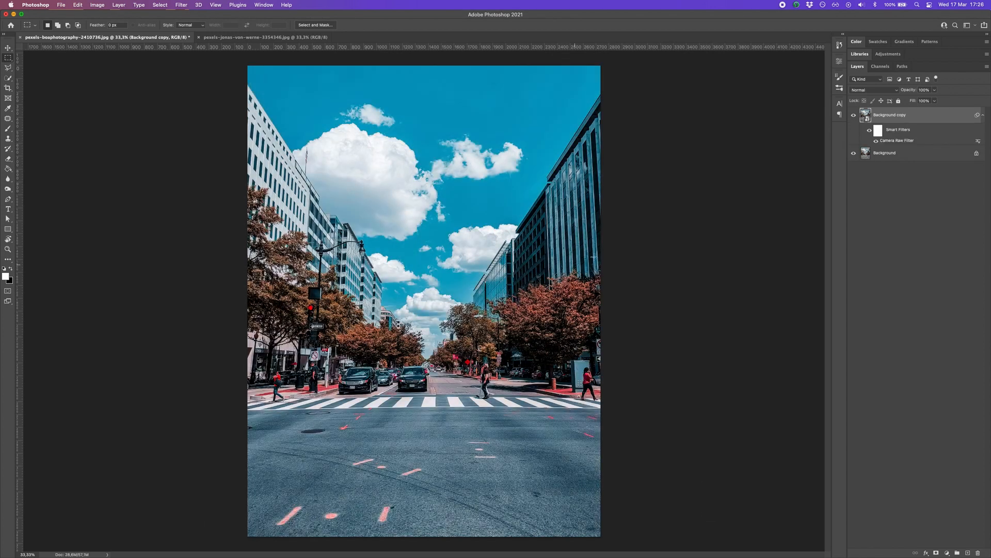
click(853, 117)
click(854, 116)
- Copy a full-width rectangular area around the dolphins into the street photo and shift it down over the lower part
click(237, 37)
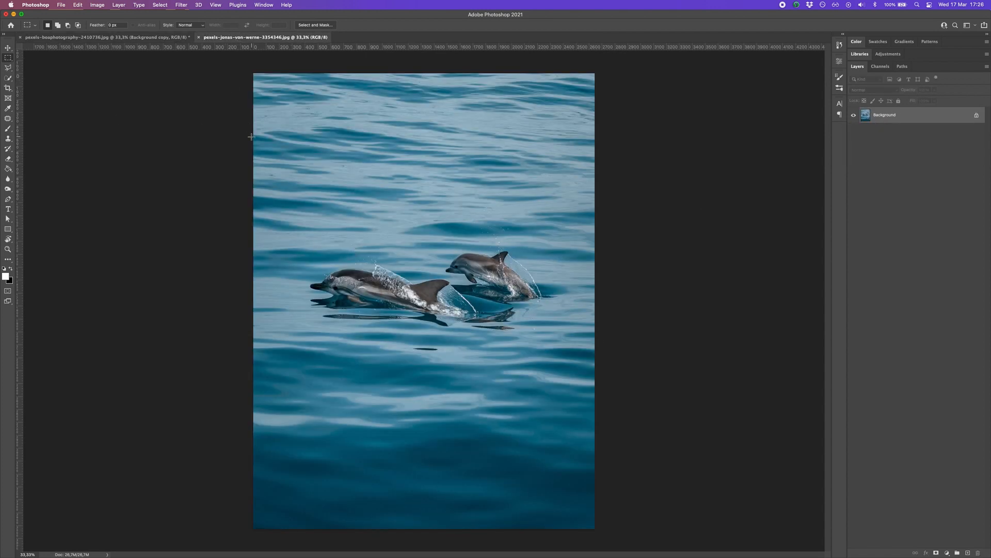
drag(252, 137, 622, 419)
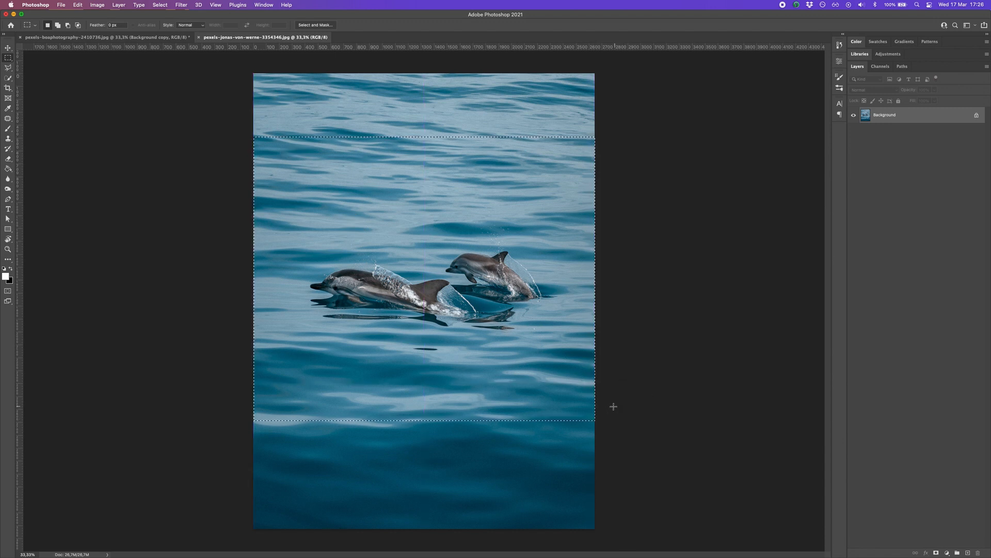
click(146, 40)
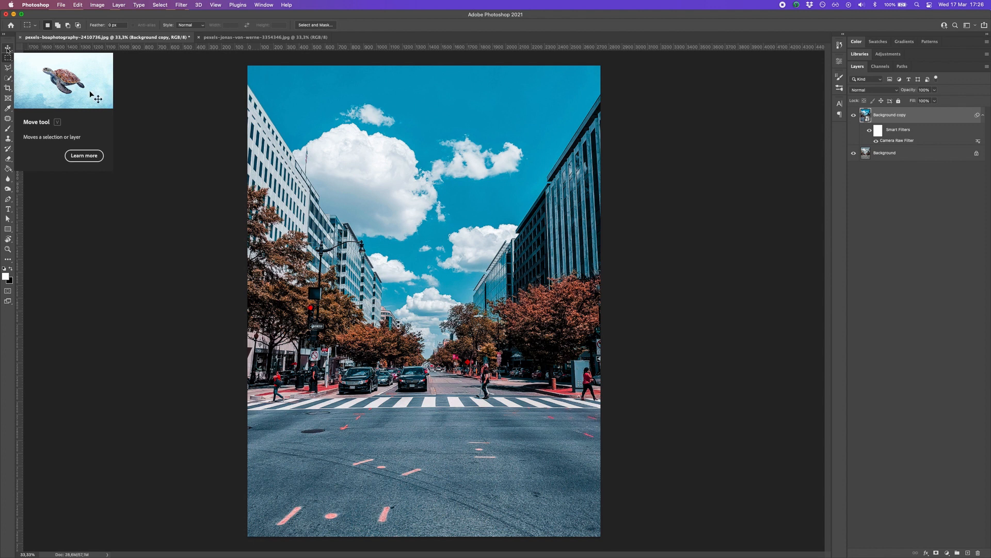
key(super+v)
click(7, 49)
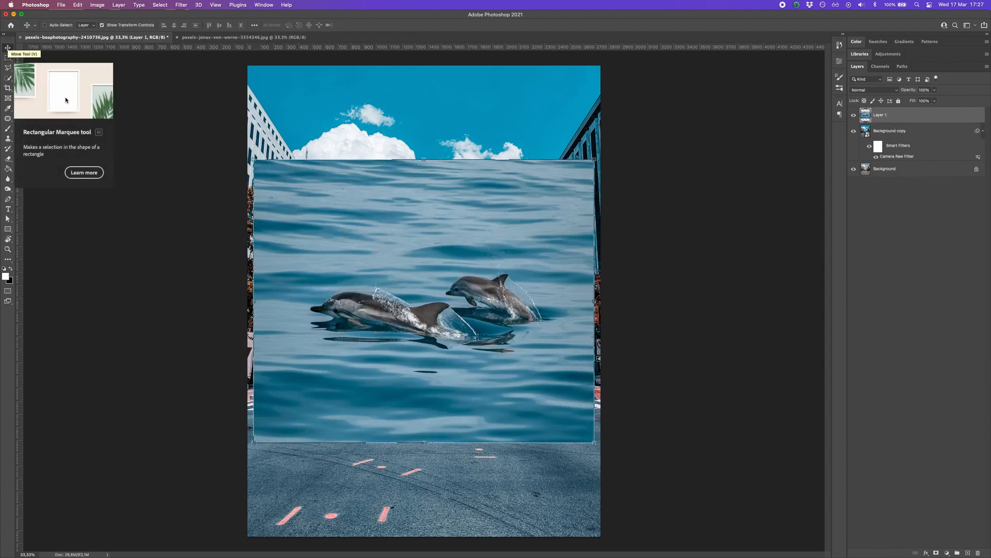
drag(477, 293, 478, 372)
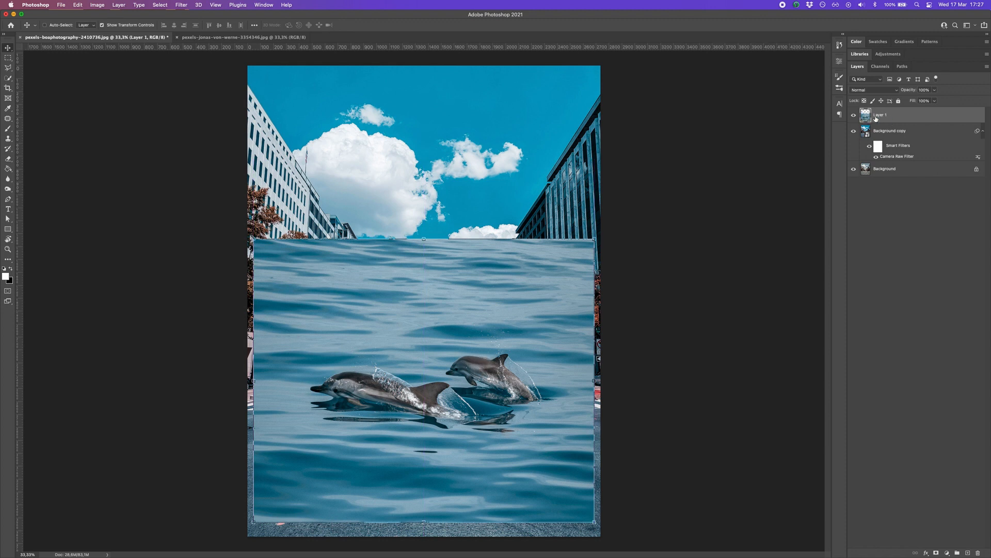
- Add a layer mask to Layer 1 and paint it black with a large soft brush at 100% opacity to hide the outer water
click(937, 553)
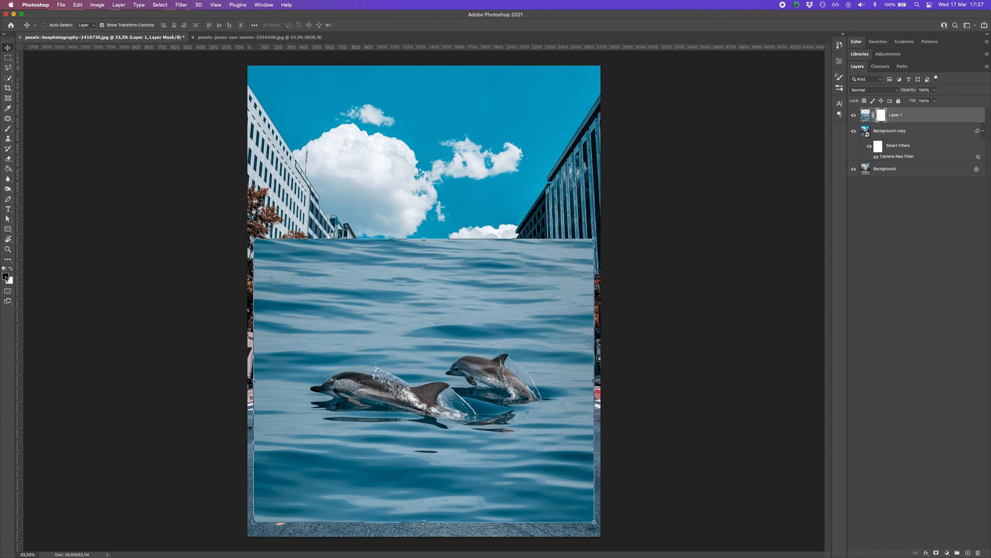
key(b)
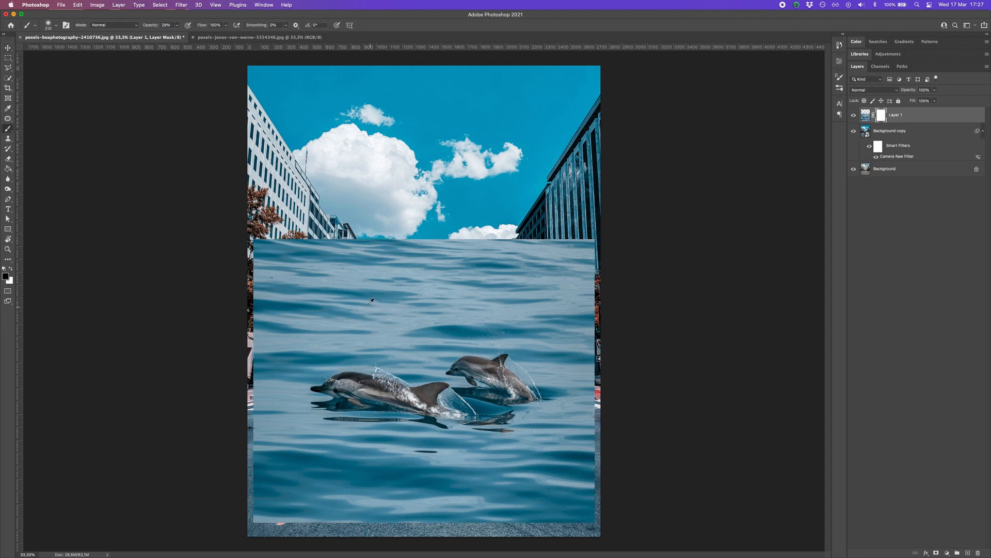
drag(370, 301, 413, 301)
drag(176, 34, 207, 34)
mouse_move(233, 281)
mouse_down()
mouse_move(253, 269)
mouse_move(377, 253)
mouse_move(613, 259)
mouse_move(586, 298)
mouse_move(630, 423)
mouse_move(624, 473)
mouse_move(610, 460)
mouse_move(611, 430)
mouse_move(593, 519)
mouse_move(569, 525)
mouse_move(590, 505)
mouse_move(591, 477)
mouse_move(489, 515)
mouse_move(298, 505)
mouse_move(258, 497)
mouse_move(225, 399)
mouse_move(232, 351)
mouse_move(266, 310)
mouse_move(321, 289)
mouse_move(420, 301)
mouse_move(451, 281)
mouse_move(502, 279)
mouse_move(582, 316)
mouse_up()
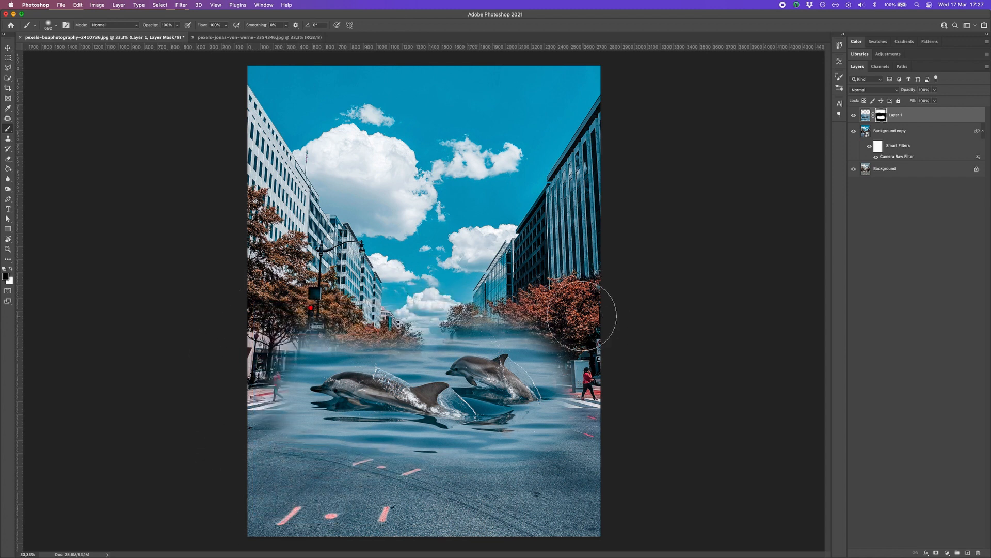
- Move the masked dolphins down onto the asphalt below the crosswalk and scale the layer down slightly
click(8, 48)
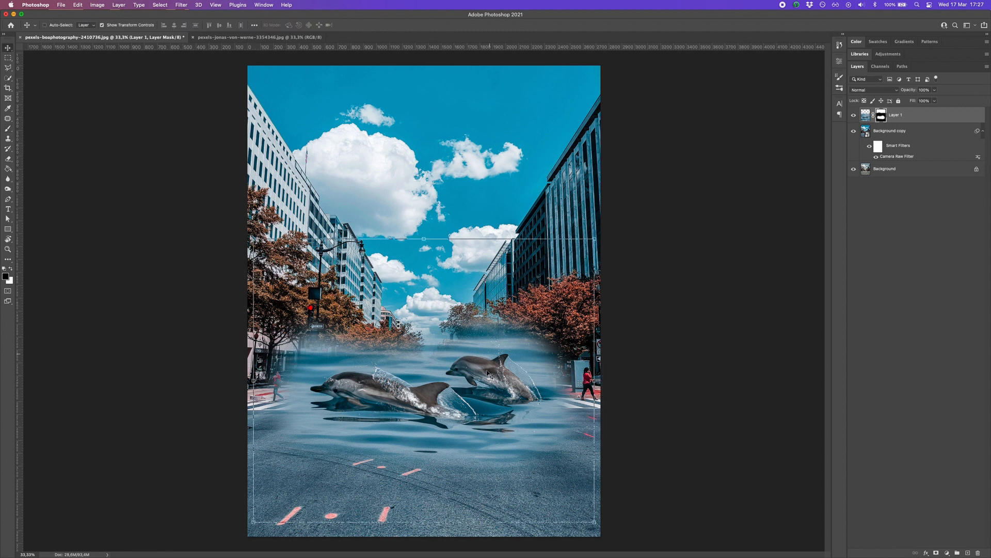
drag(488, 373, 490, 448)
right_click(593, 311)
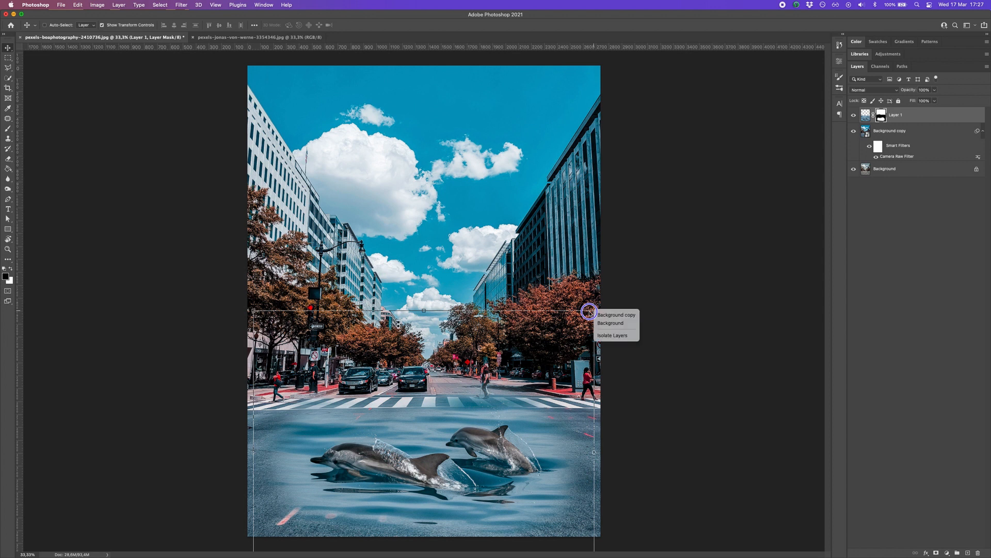
right_click(594, 310)
click(591, 315)
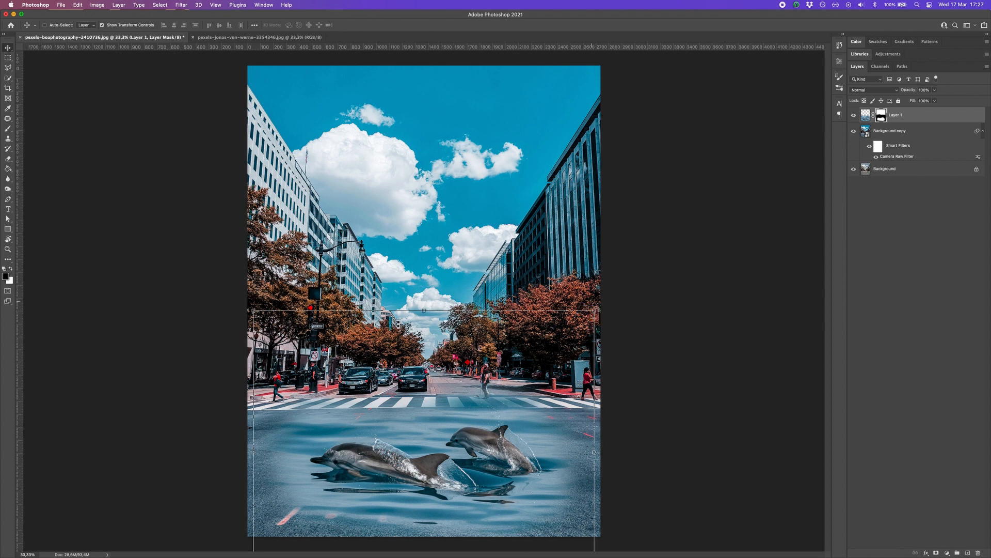
drag(592, 312, 575, 326)
key(Return)
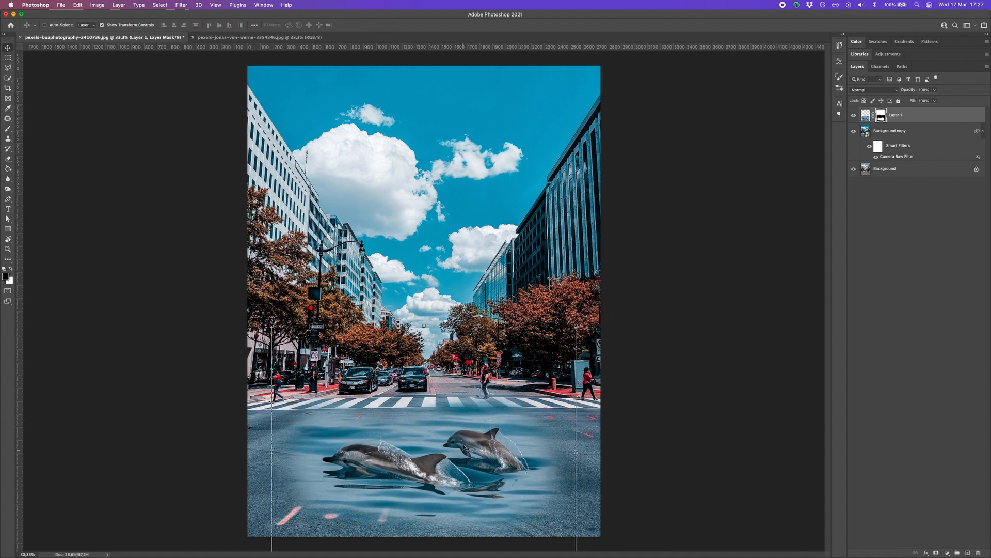
drag(476, 458, 476, 458)
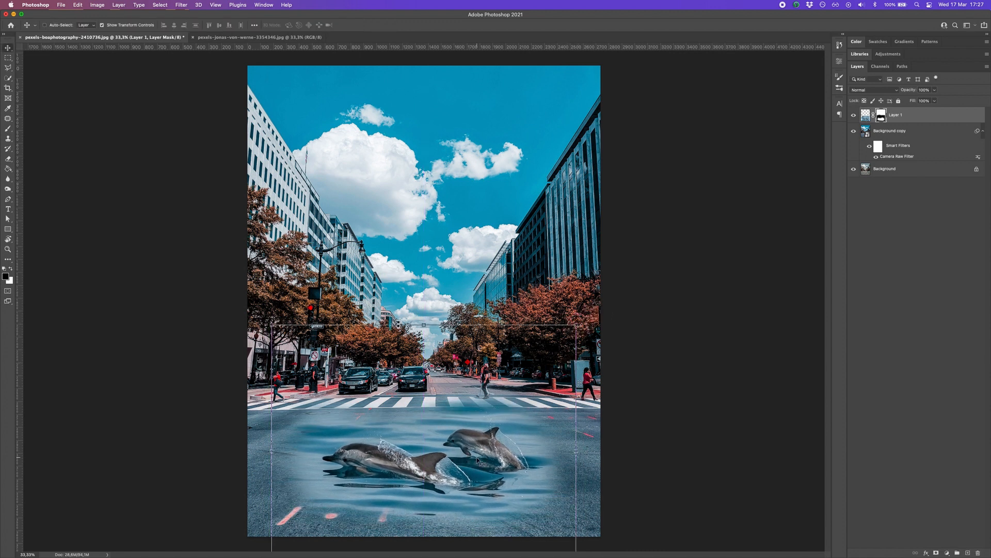
- Paint black on the Layer 1 mask along the crosswalk with a smaller soft brush to erase leftover water
key(b)
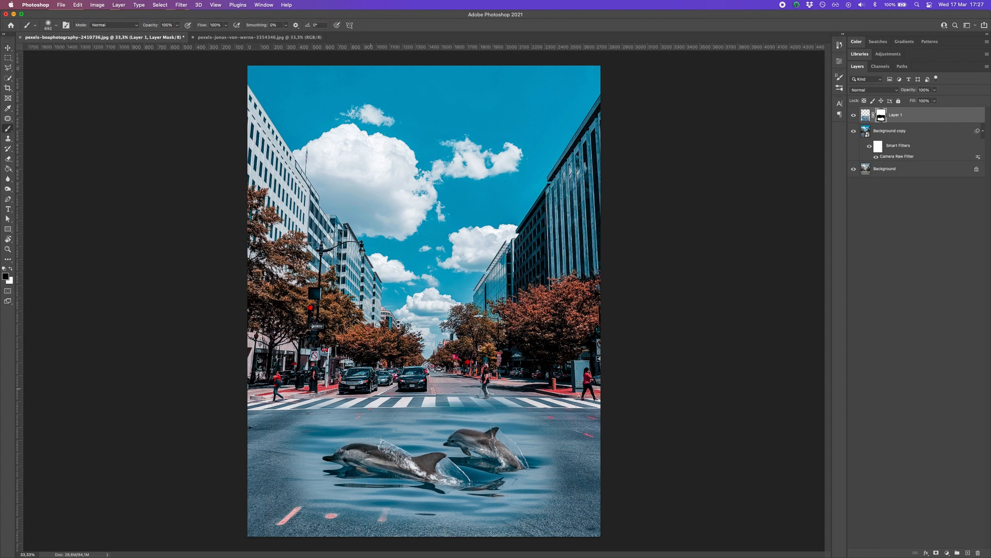
mouse_move(371, 388)
mouse_down()
mouse_move(346, 388)
mouse_move(495, 393)
mouse_up()
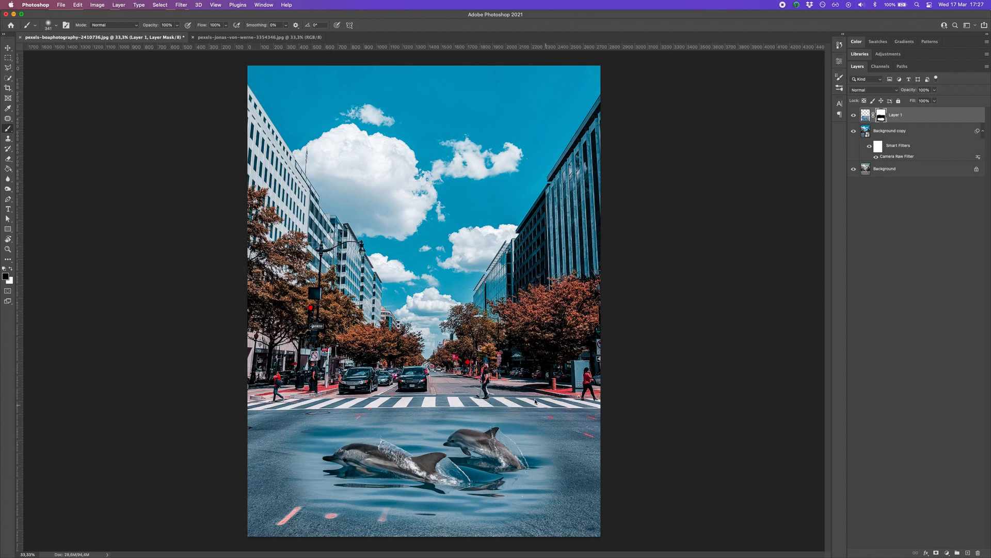
click(8, 58)
- Duplicate Layer 1 with its mask and check the copy with the original hidden
click(899, 117)
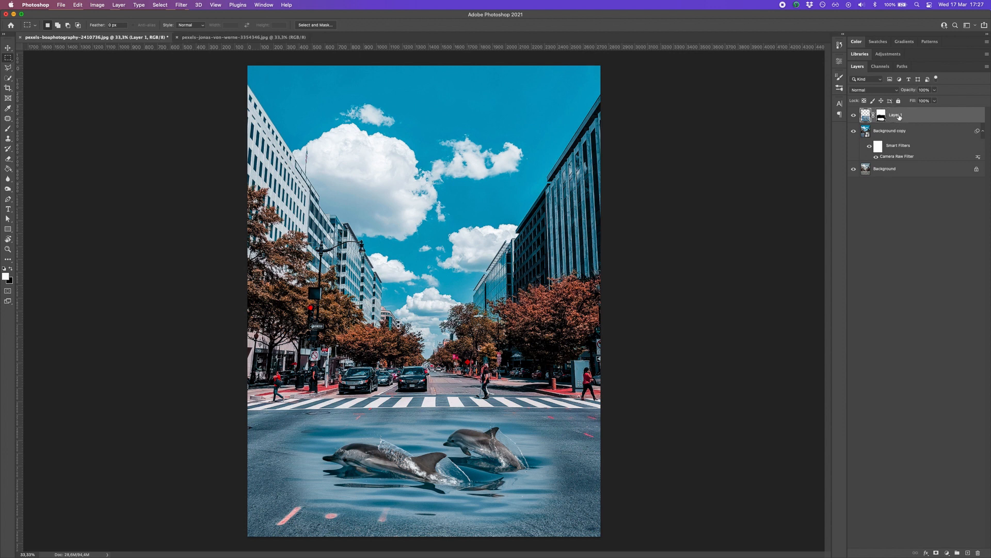
key(super+j)
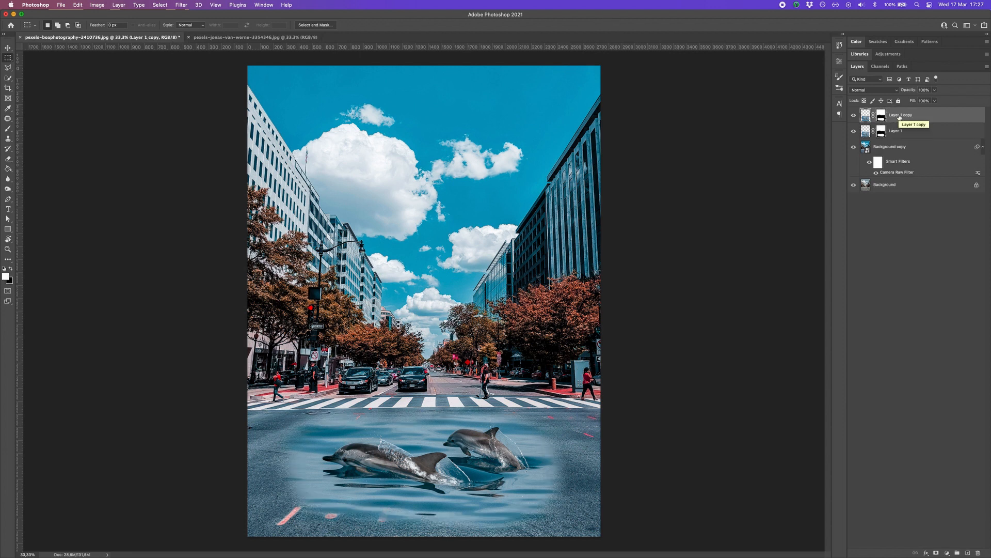
click(854, 130)
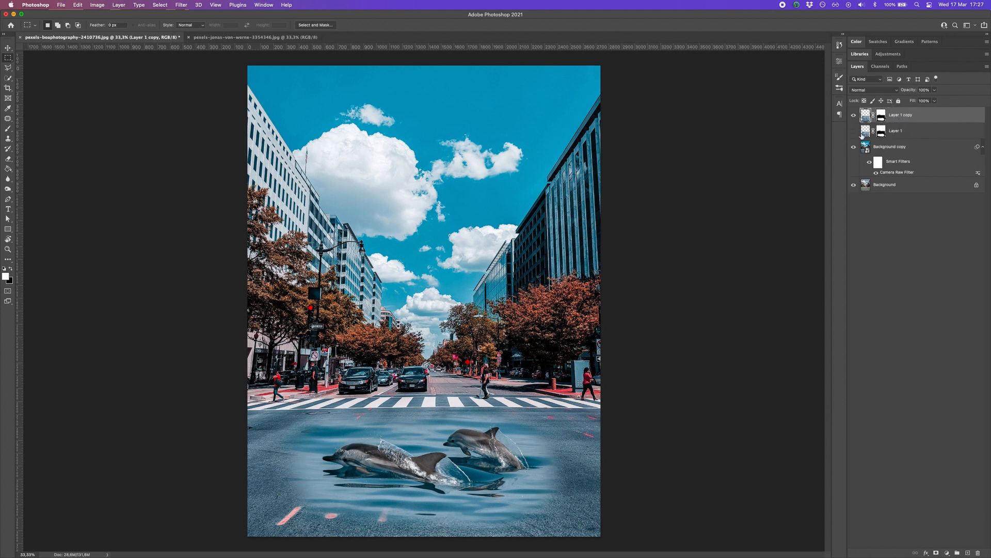
click(854, 131)
- Set the original Layer 1 to Overlay blend mode and preview it with the copy hidden
click(873, 131)
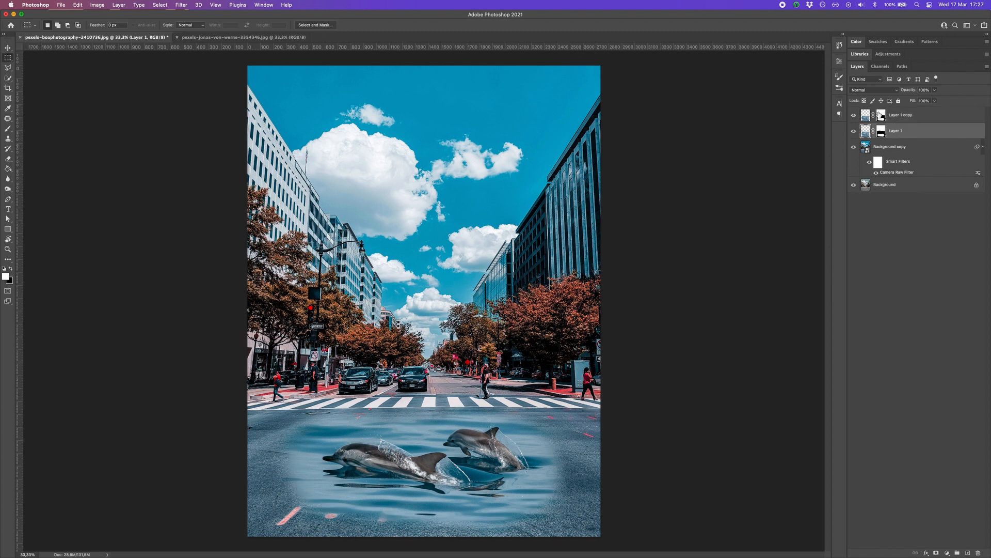
click(865, 91)
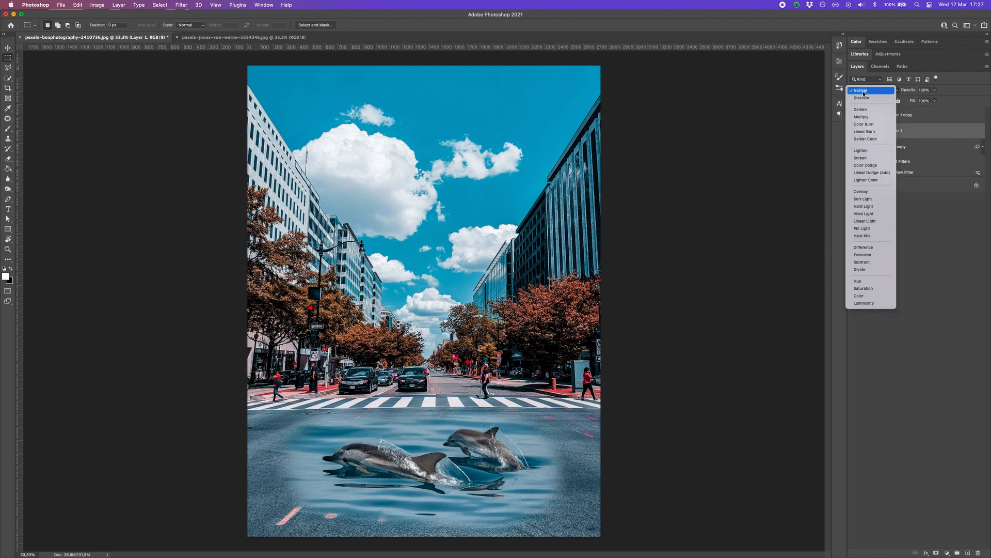
click(869, 192)
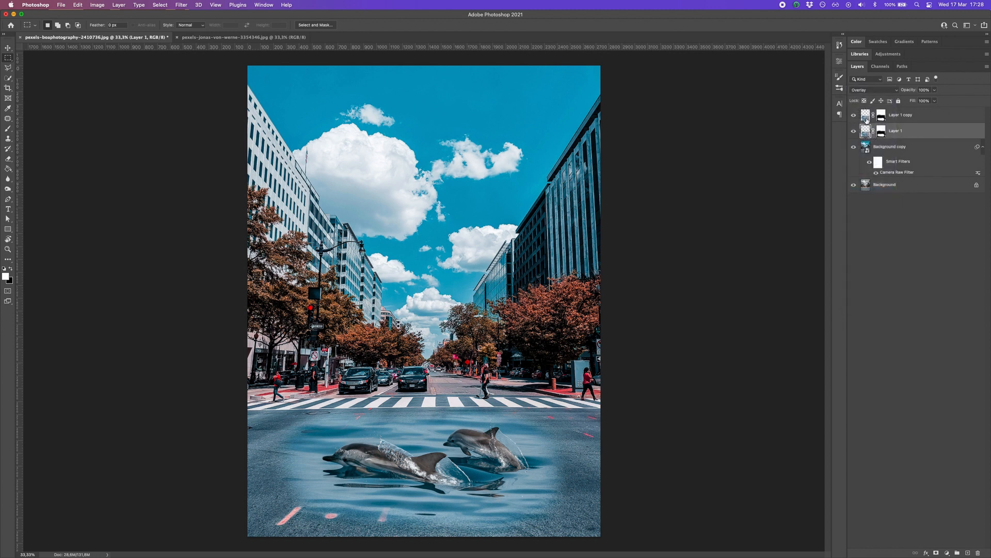
click(855, 115)
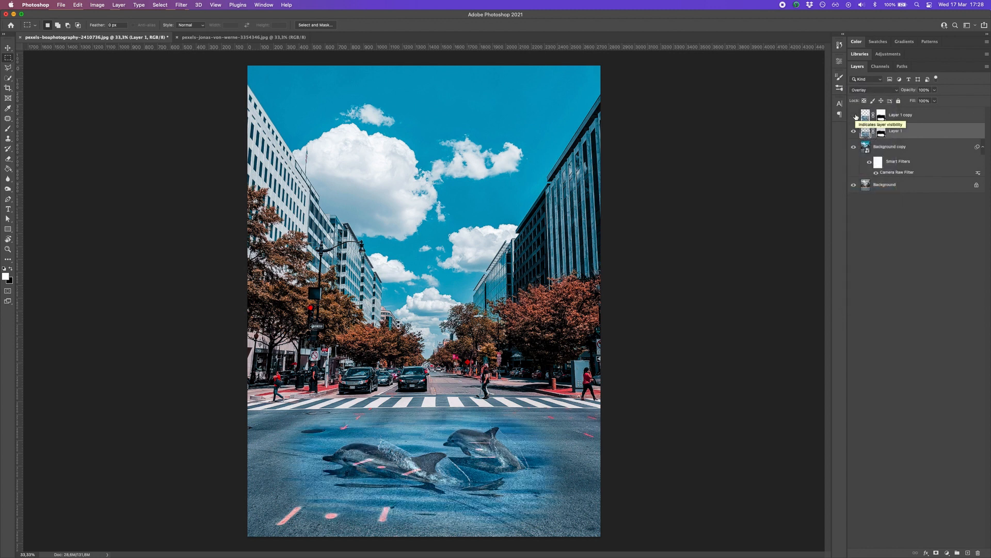
click(854, 115)
- Hide Layer 1 and paint black on the Layer 1 copy mask at 31% brush opacity to fade the water around the dolphins
click(908, 116)
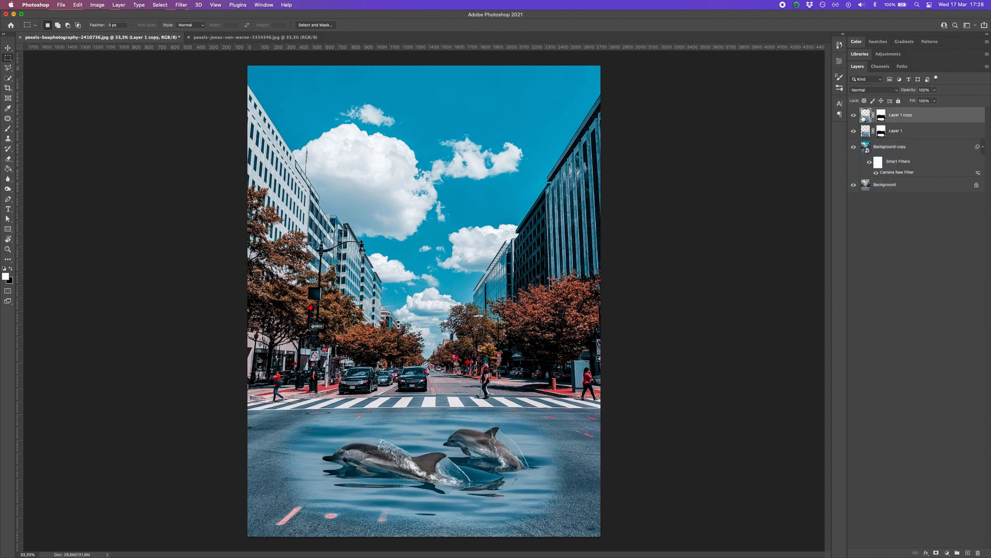
click(854, 131)
key(b)
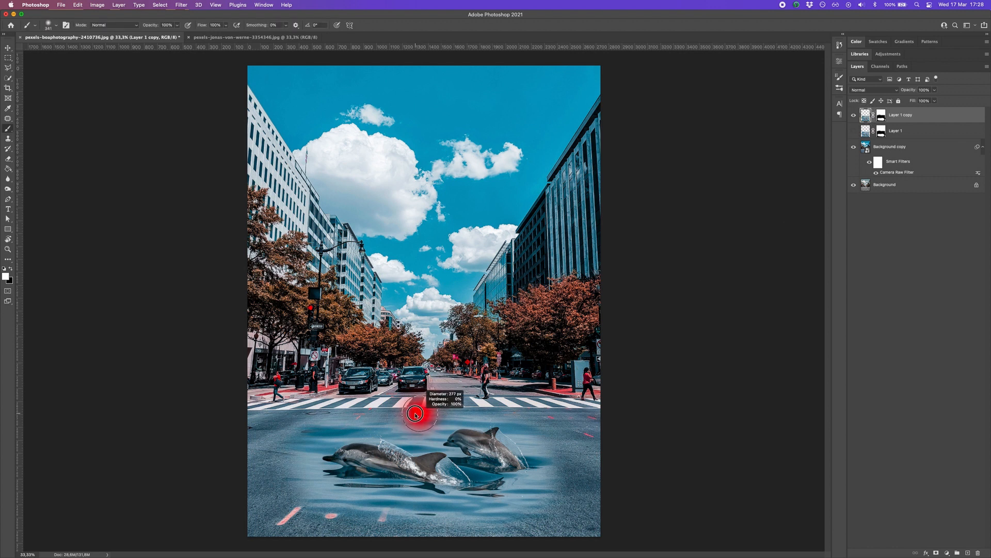
click(177, 24)
drag(176, 36, 155, 35)
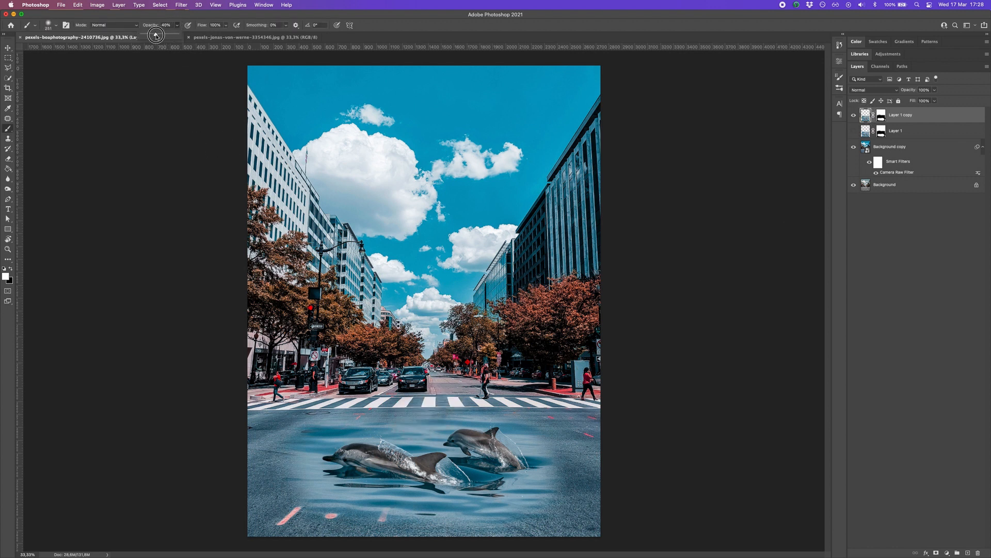
drag(155, 36, 150, 35)
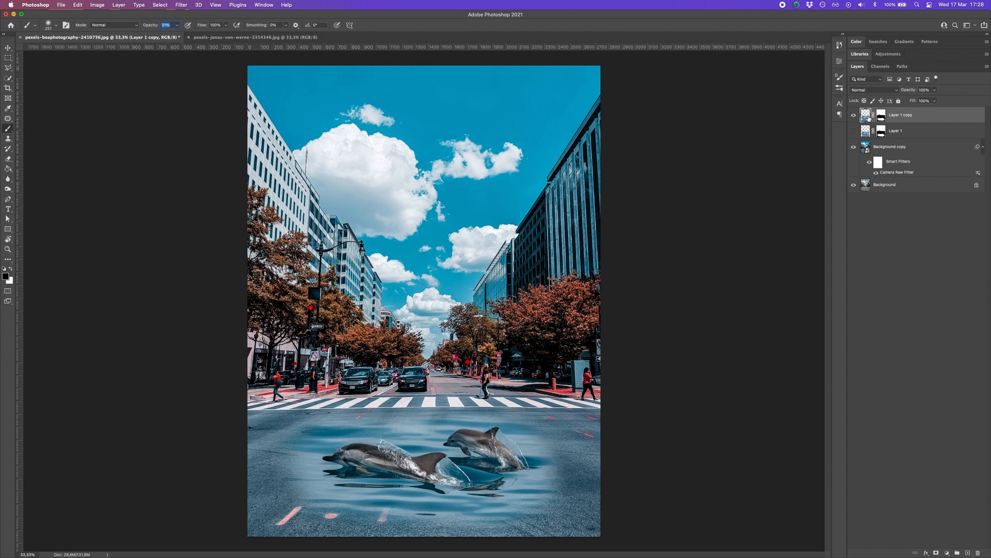
click(879, 117)
mouse_move(385, 417)
mouse_down()
mouse_move(414, 420)
mouse_move(348, 419)
mouse_move(378, 419)
mouse_move(304, 436)
mouse_move(352, 426)
mouse_move(336, 427)
mouse_move(427, 437)
mouse_up()
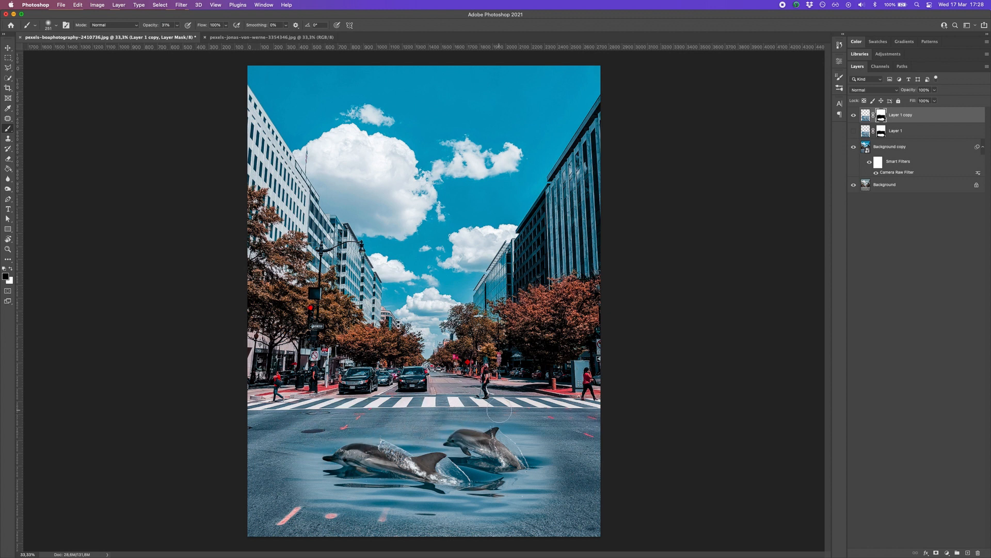
mouse_move(536, 435)
mouse_down()
mouse_move(554, 464)
mouse_move(533, 502)
mouse_move(521, 491)
mouse_move(531, 518)
mouse_move(417, 517)
mouse_move(392, 508)
mouse_move(434, 511)
mouse_move(330, 498)
mouse_up()
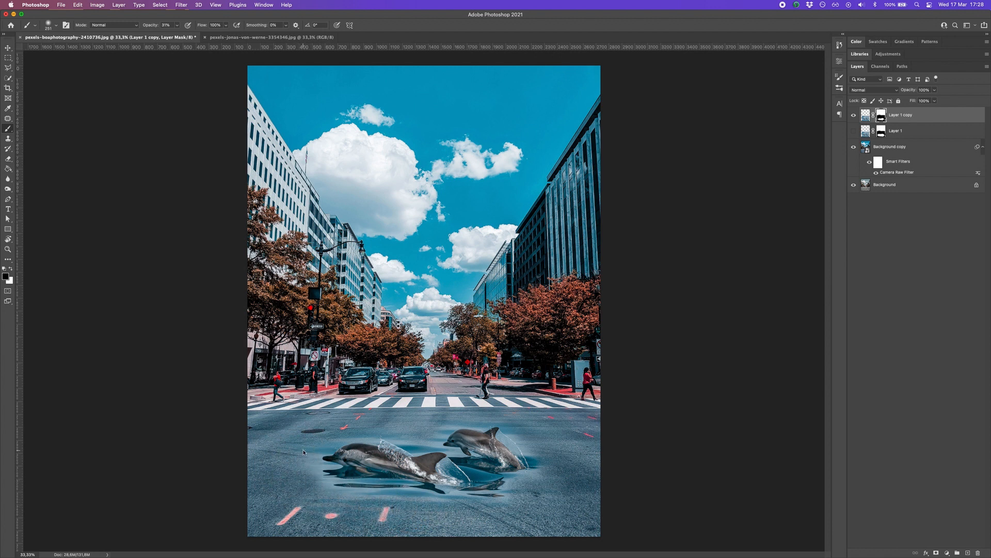
drag(428, 412, 421, 412)
- Show Layer 1 again and group it with Layer 1 copy
click(854, 131)
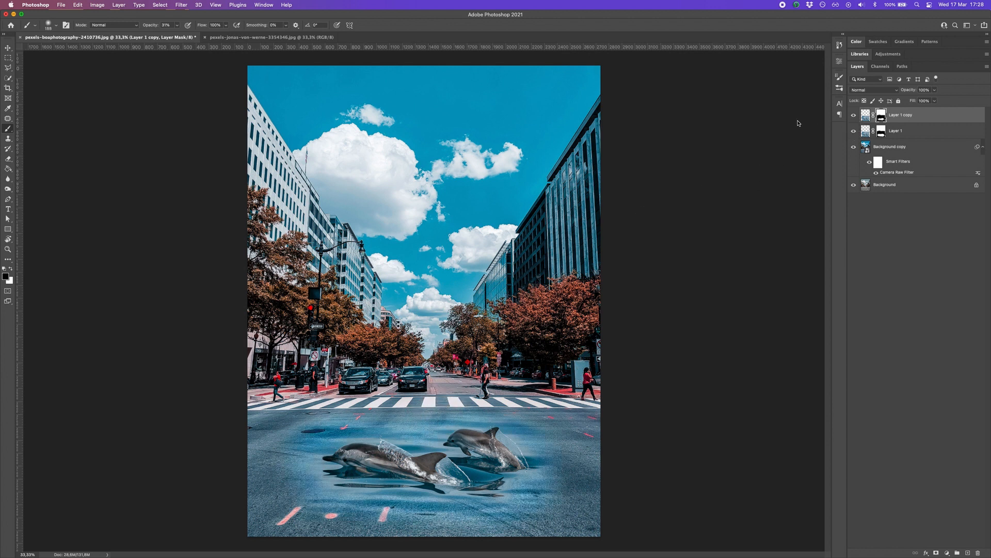
click(895, 133)
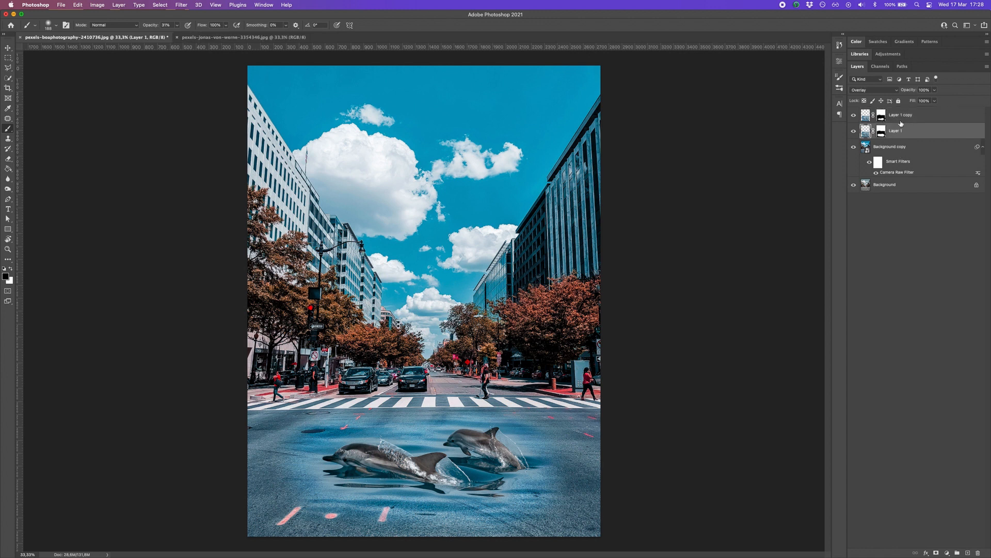
shift+click(900, 115)
drag(899, 118, 956, 554)
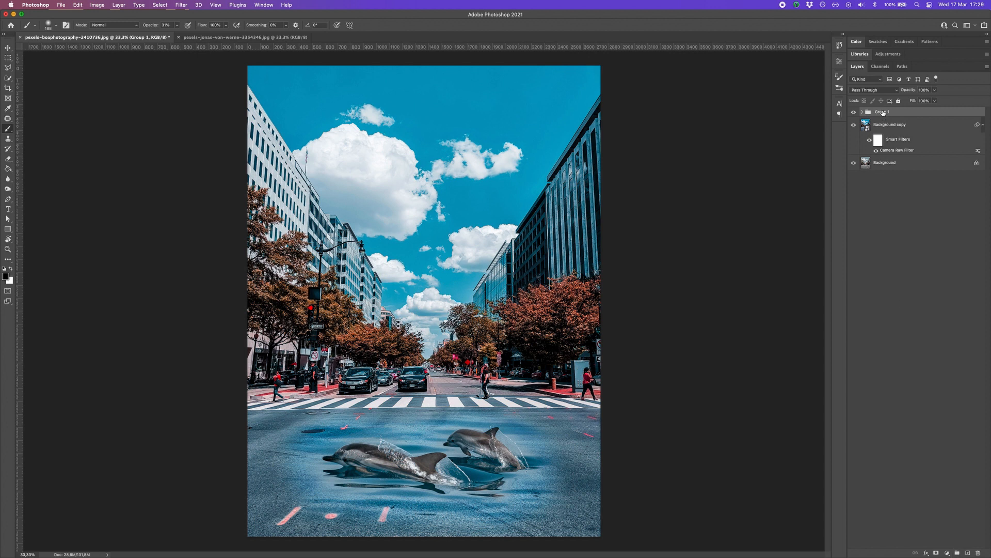
- Add a Hue/Saturation adjustment clipped to Group 1 with Hue +5, Saturation -40 and Lightness -2
click(949, 553)
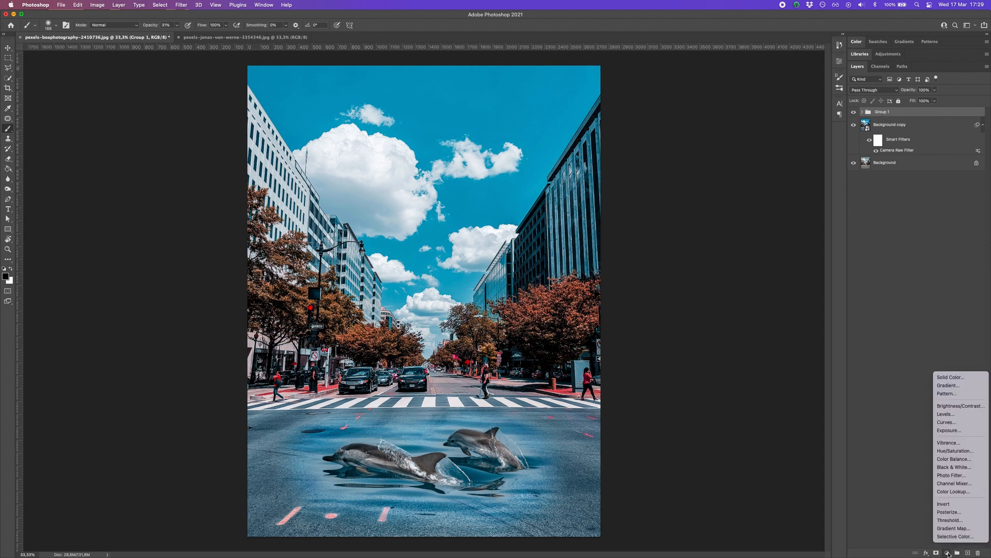
click(950, 451)
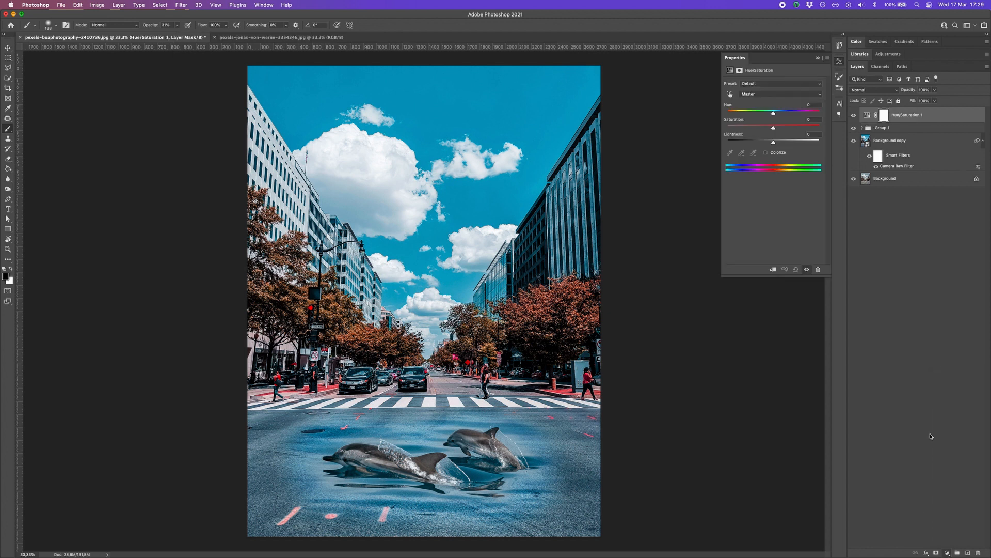
click(772, 269)
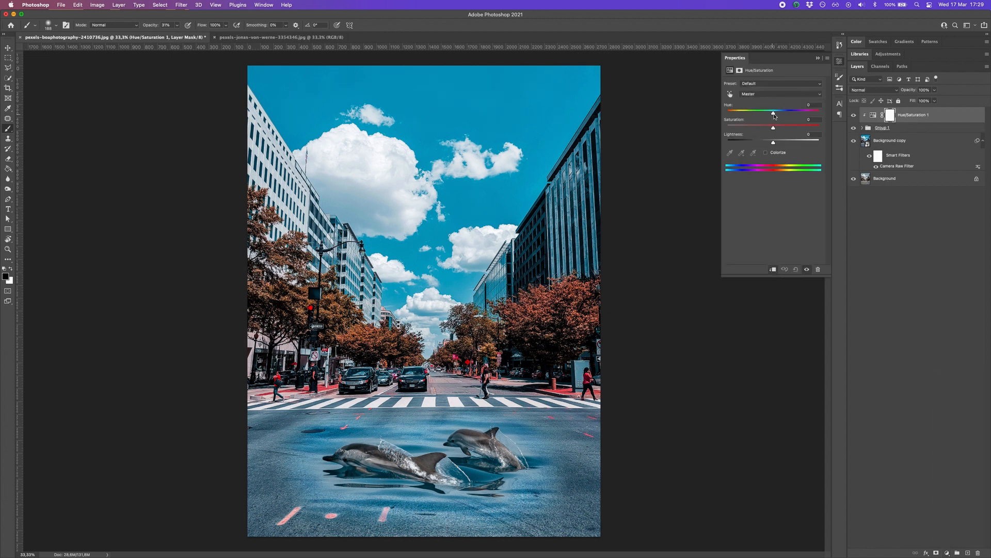
drag(774, 115, 754, 128)
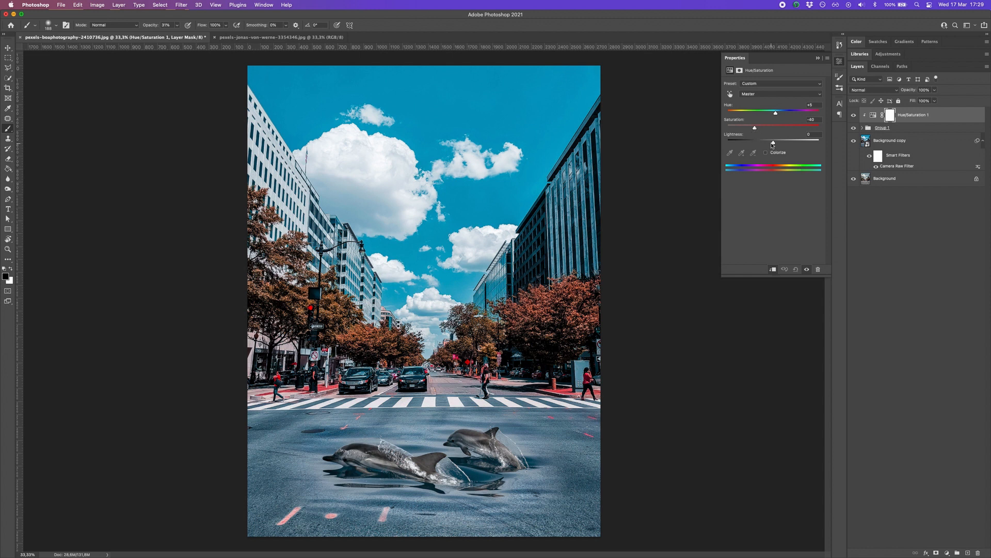
drag(772, 143, 773, 144)
- Reduce the opacity of the Overlay-blended Layer 1 inside Group 1 to 81%
click(894, 130)
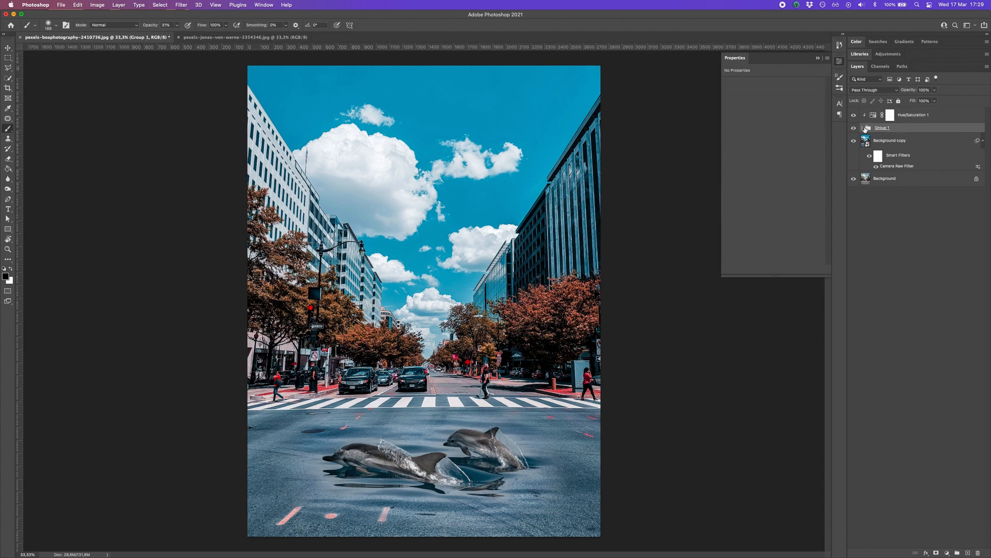
click(862, 127)
click(921, 155)
mouse_move(935, 90)
mouse_down()
mouse_move(919, 99)
mouse_move(936, 92)
mouse_up()
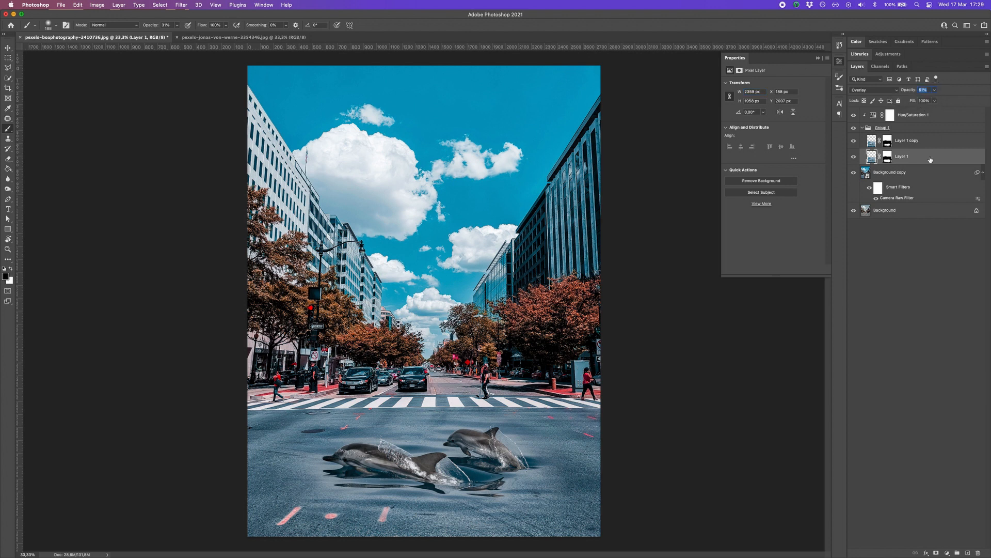
click(881, 129)
click(863, 128)
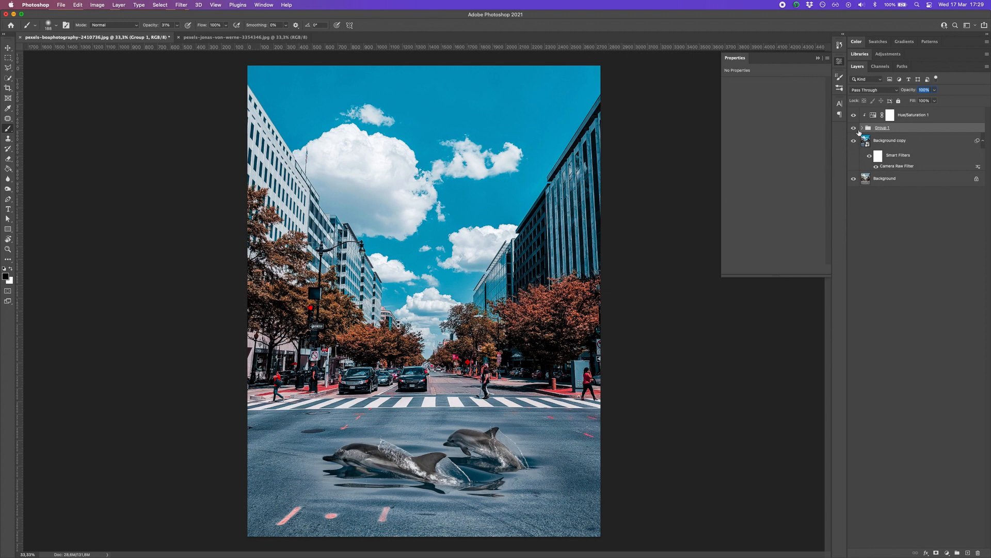
- Compare the contributions of Layer 1 copy and Layer 1 by toggling the visibility of each in Group 1
click(862, 128)
click(871, 144)
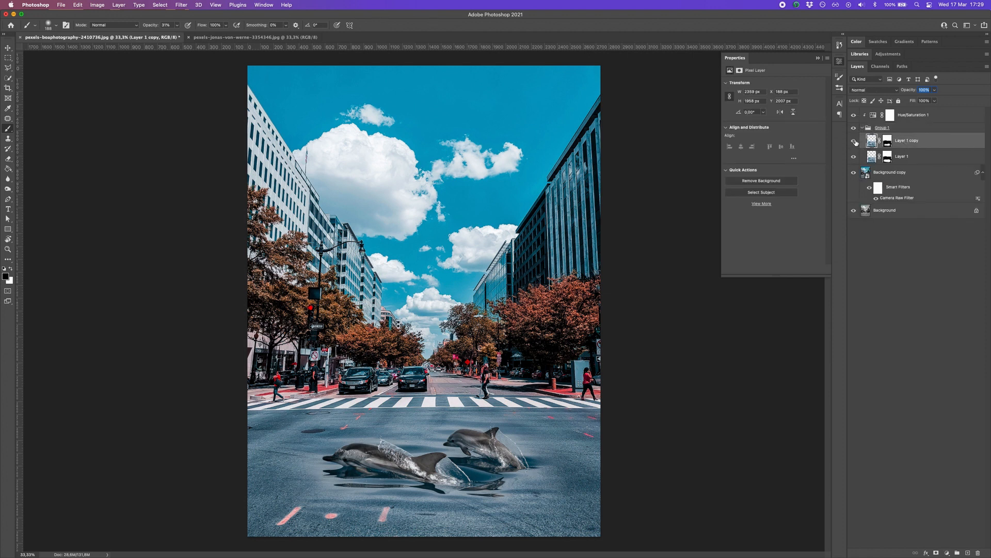
click(854, 141)
click(854, 141)
click(854, 157)
click(854, 158)
click(854, 157)
click(854, 158)
- Paint black on the Layer 1 mask at 31% brush opacity to soften the water's edge against the asphalt
click(887, 157)
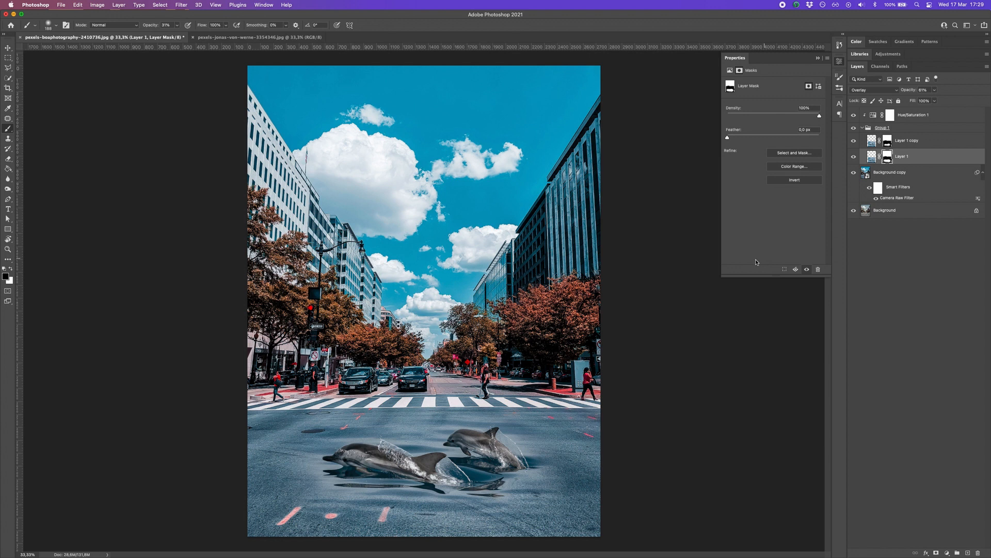
drag(528, 403, 538, 402)
click(874, 130)
click(862, 128)
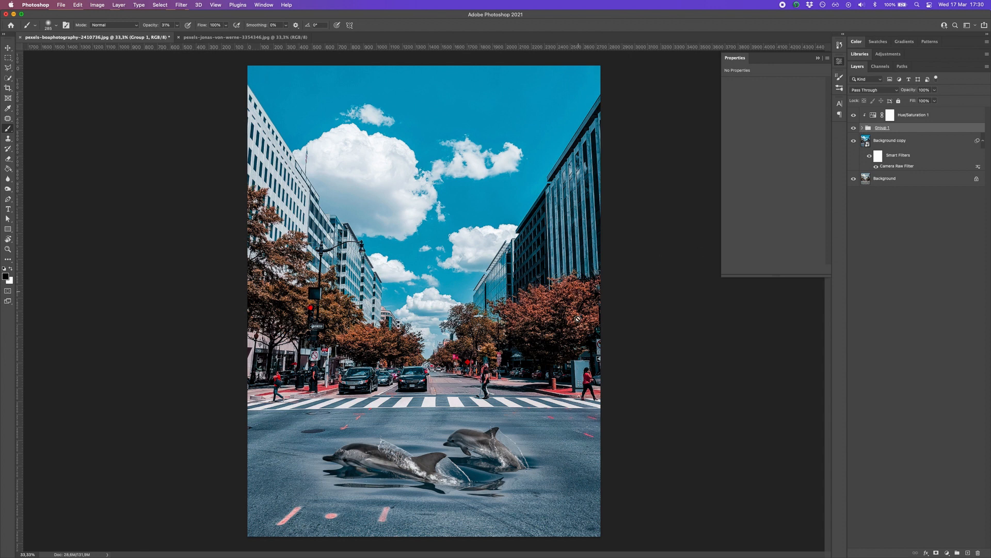
- Slightly reduce the opacity of the Hue/Saturation 1 adjustment layer
click(915, 116)
click(934, 90)
drag(936, 100, 932, 100)
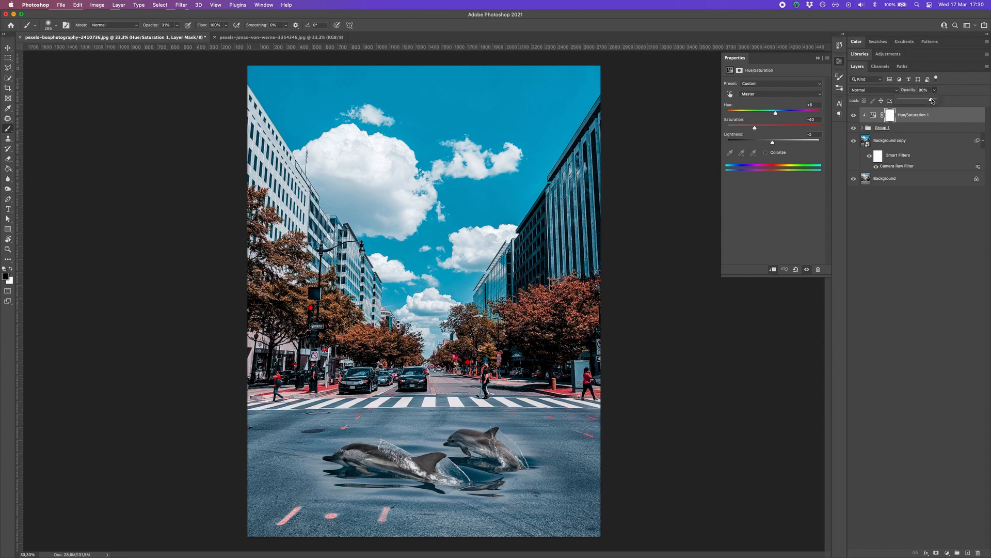
click(922, 230)
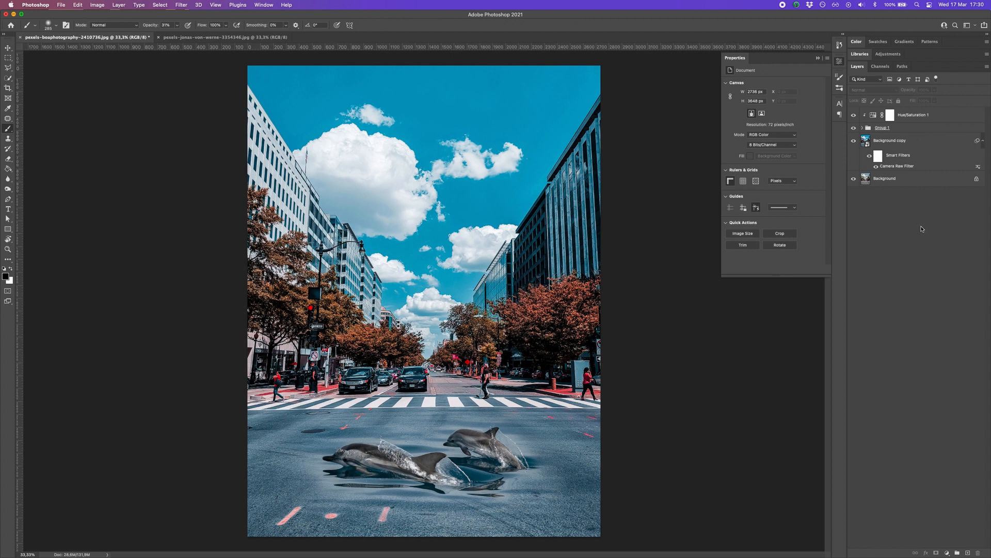
- Duplicate the layers from Hue/Saturation 1 down to Background copy and merge the duplicates into a single smart object
click(914, 117)
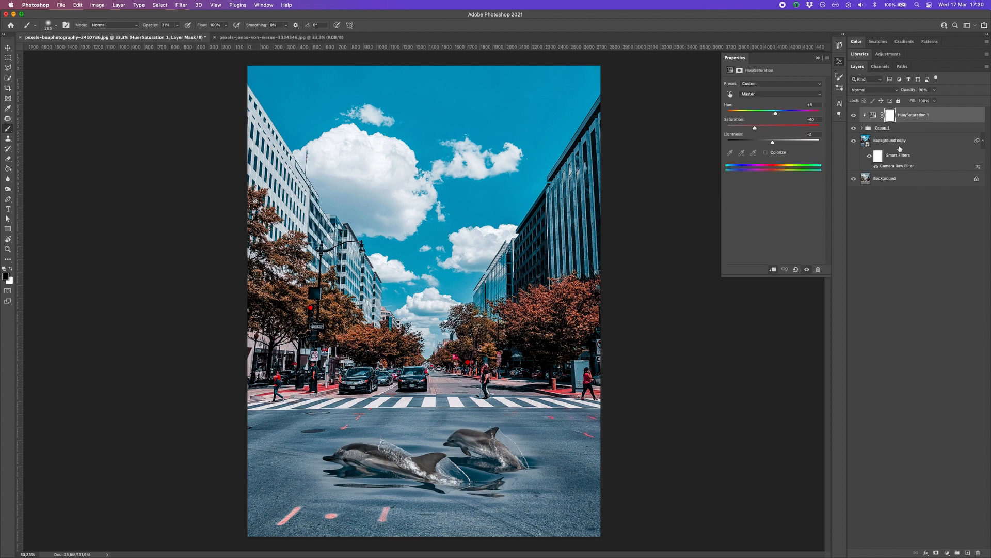
shift+click(895, 143)
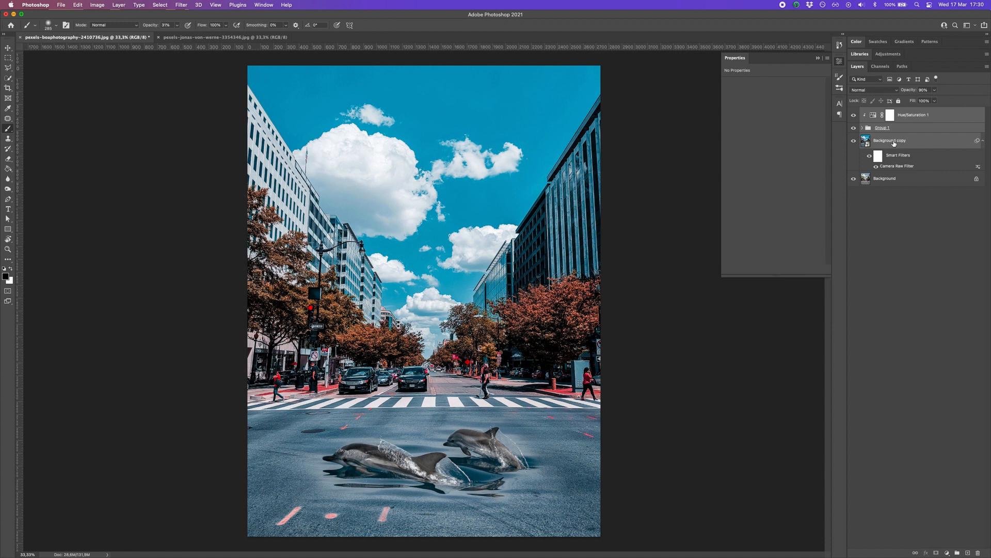
key(super+j)
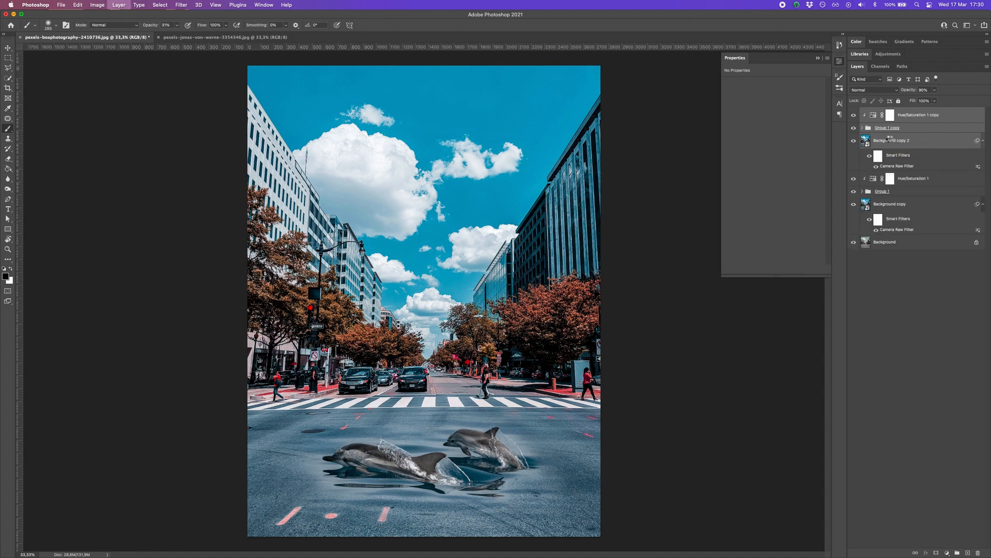
right_click(889, 139)
click(923, 421)
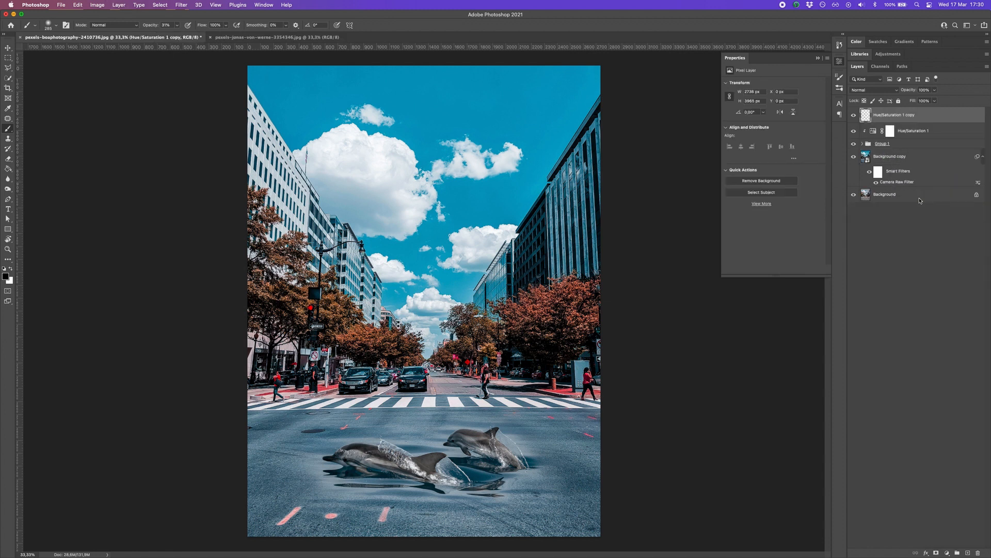
right_click(902, 117)
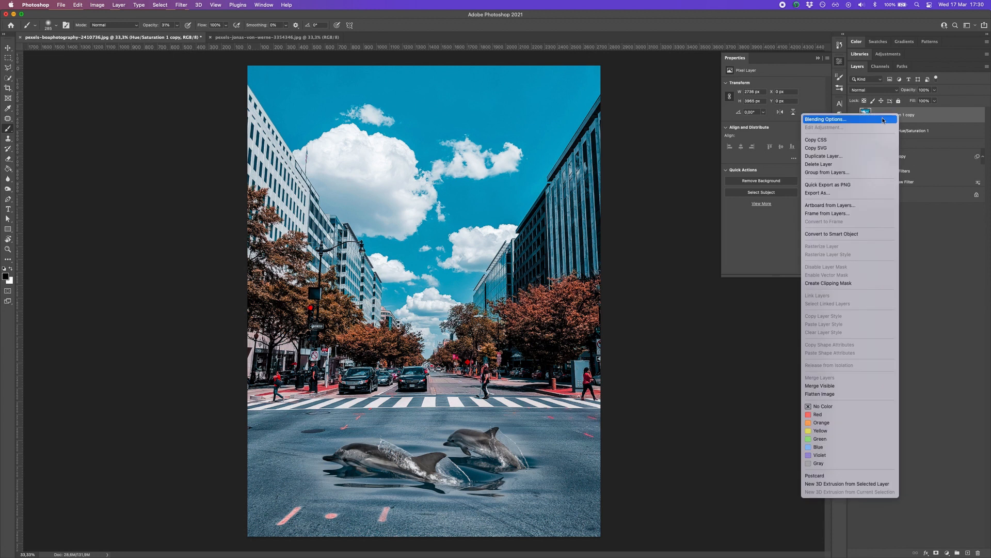
click(828, 234)
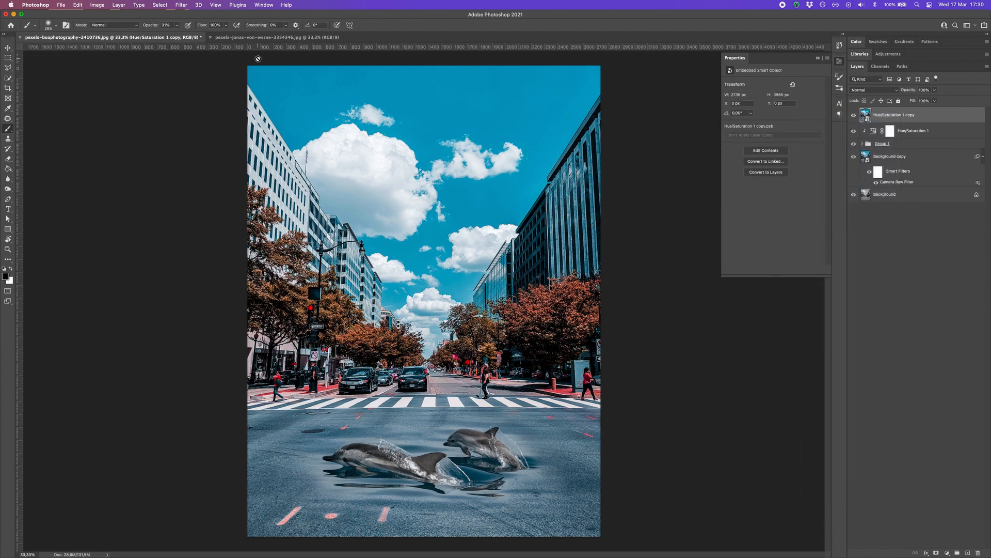
- Apply a Camera Raw Filter with Temperature -6, Tint -8, Exposure +0.15, Contrast +6, Highlights +8, Shadows -20, Whites +20, Blacks -16 and slightly lower Vibrance
click(181, 5)
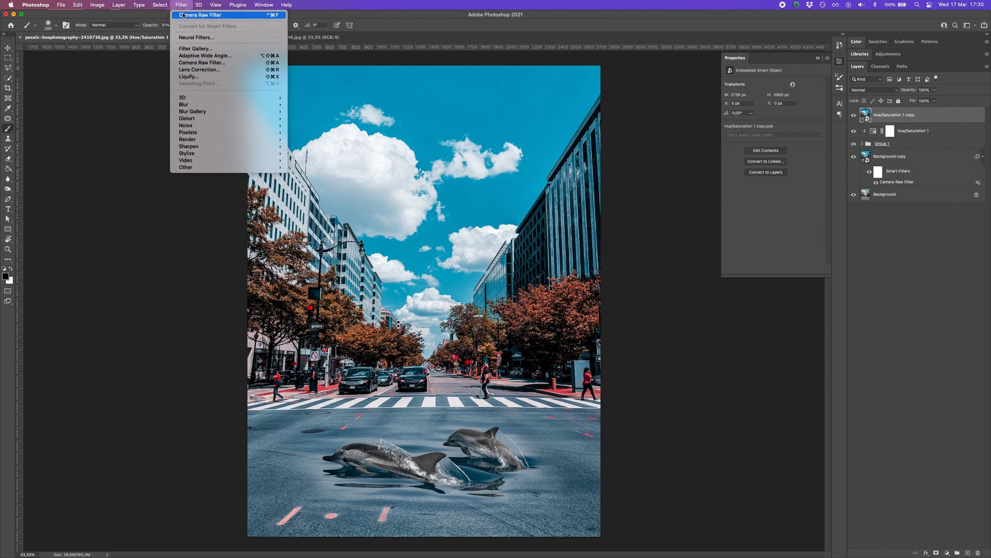
click(202, 62)
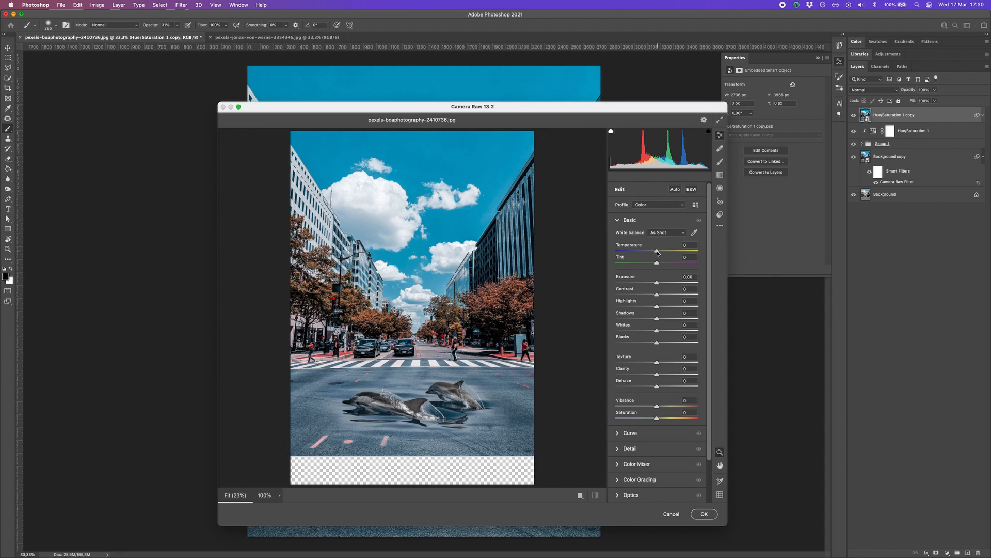
drag(656, 253, 653, 264)
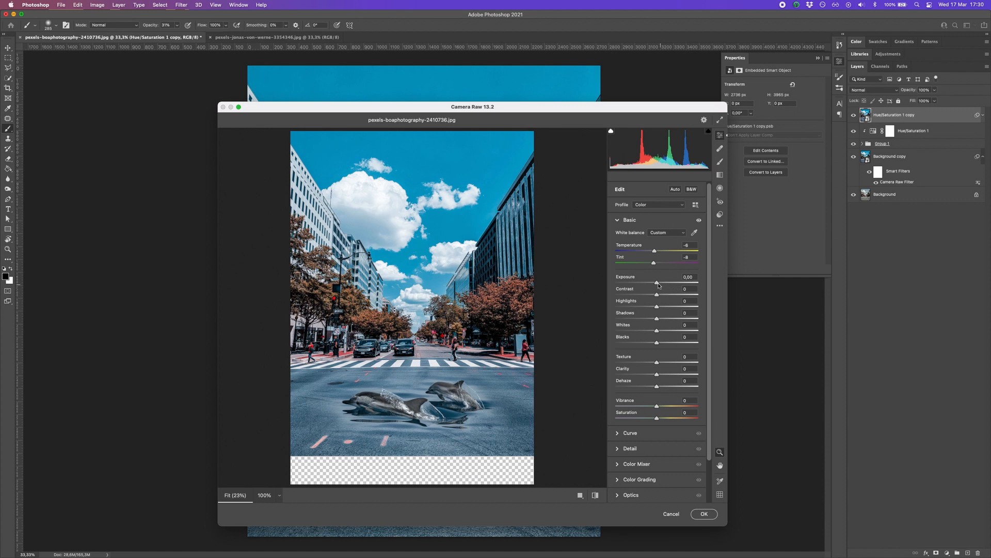
drag(656, 283, 651, 345)
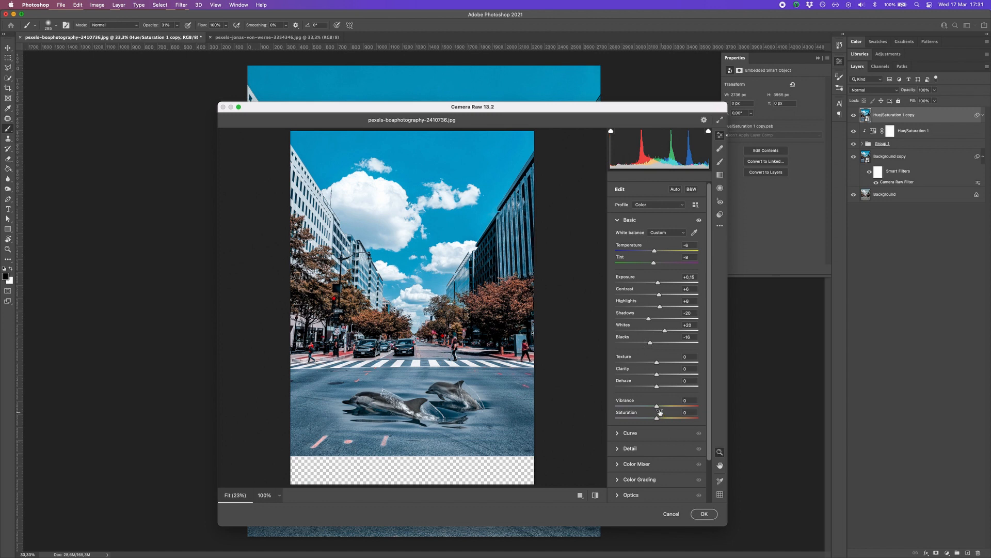
drag(657, 405, 651, 407)
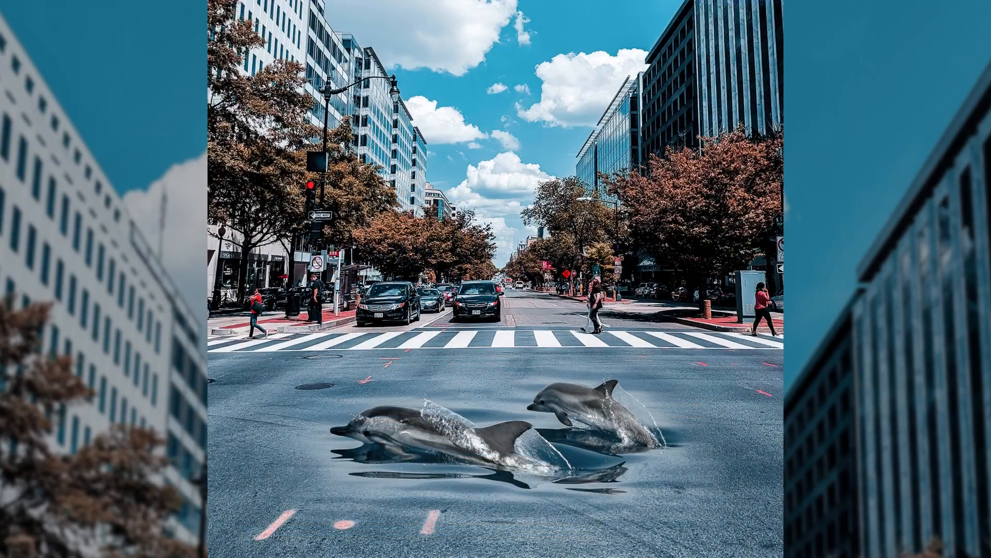